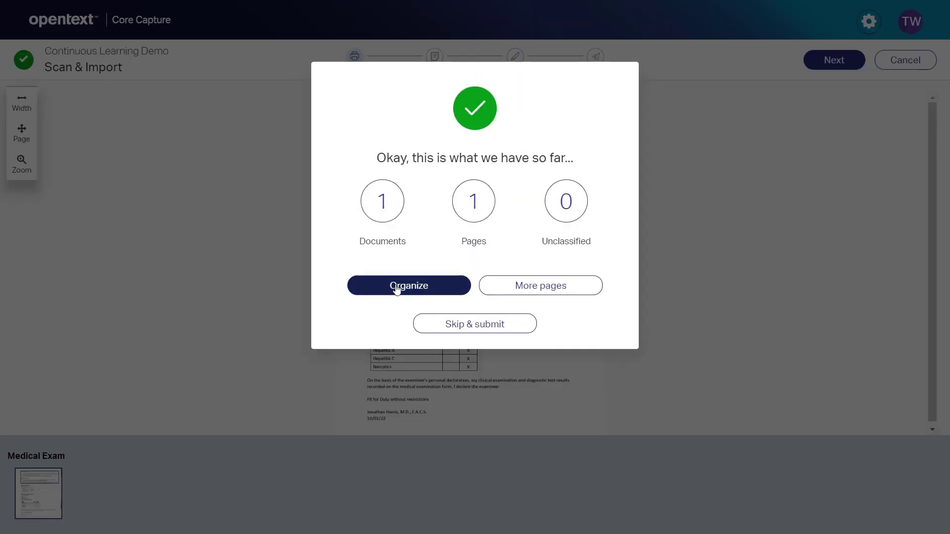
Step: Advance the imported Medical Exam through Organize into review, with Gender extracted as Male and 0 issues
{"action": "left_click", "coordinate": [397, 286]}
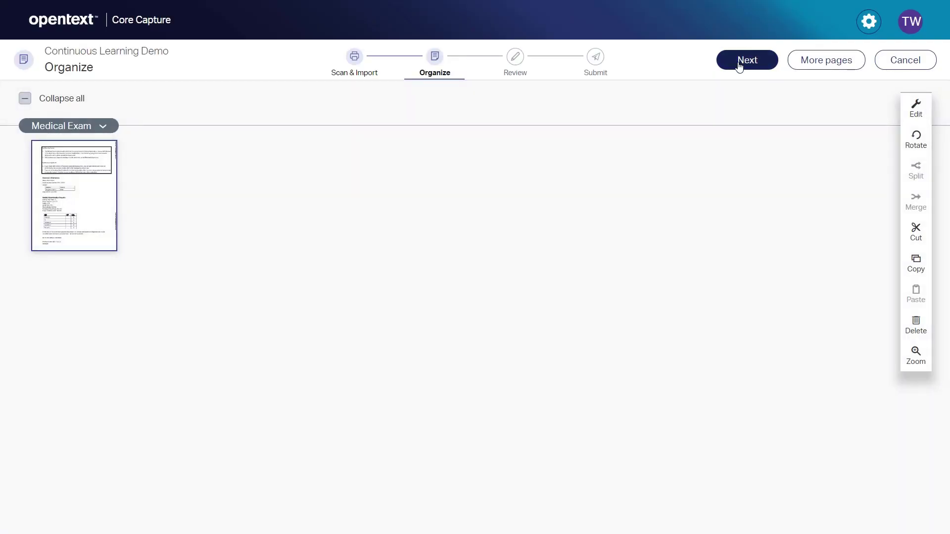
{"action": "left_click", "coordinate": [739, 64]}
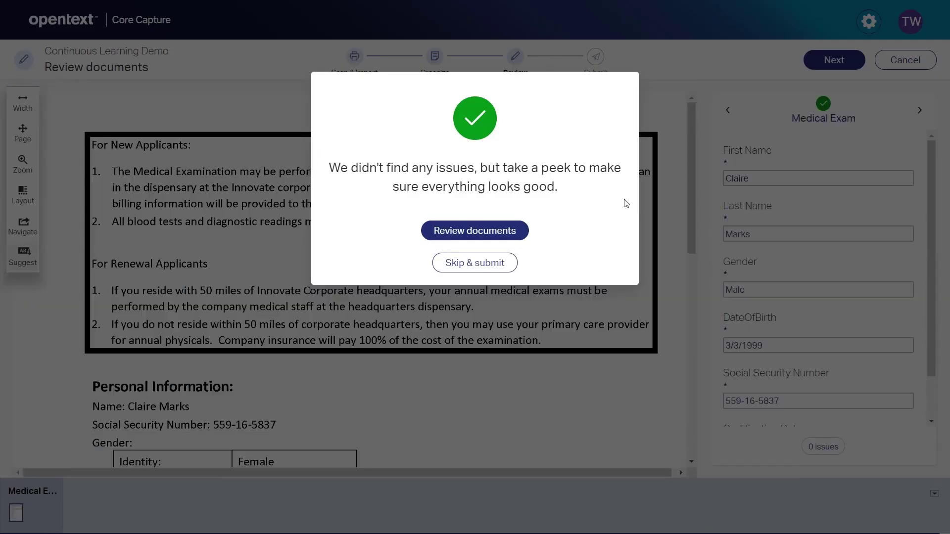
{"action": "left_click", "coordinate": [519, 240]}
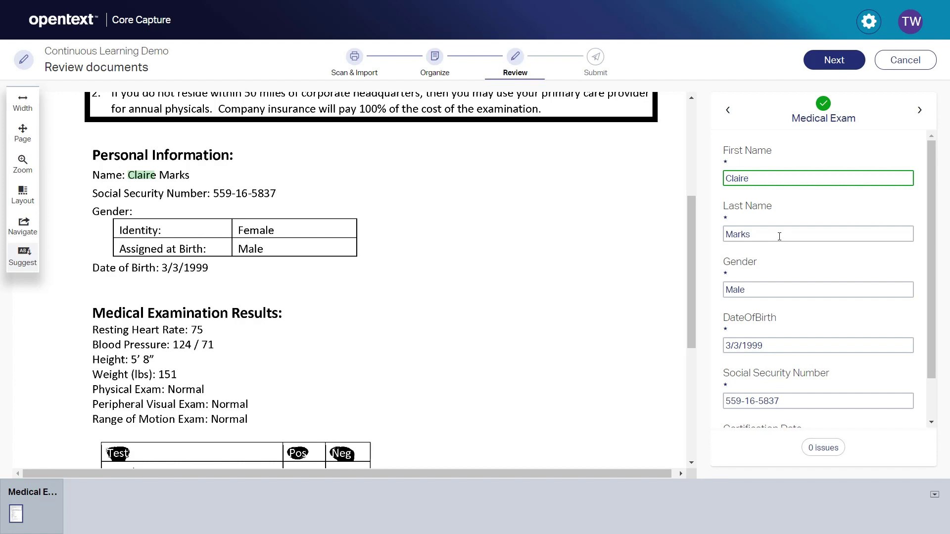
Step: Replace the Gender value Male with Female taken from the document's Identity row
{"action": "left_click", "coordinate": [753, 292]}
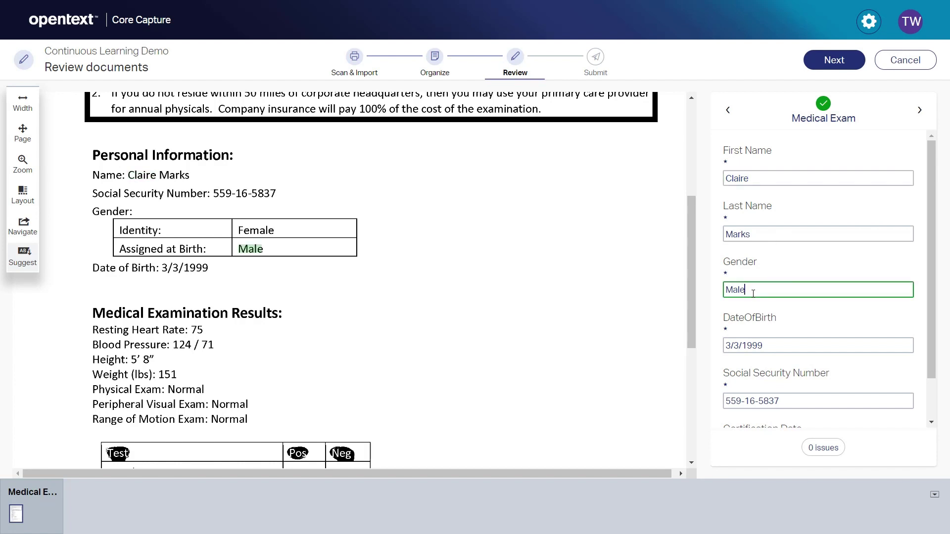
{"action": "left_click_drag", "start_coordinate": [753, 293], "coordinate": [683, 294]}
{"action": "key", "text": "BackSpace"}
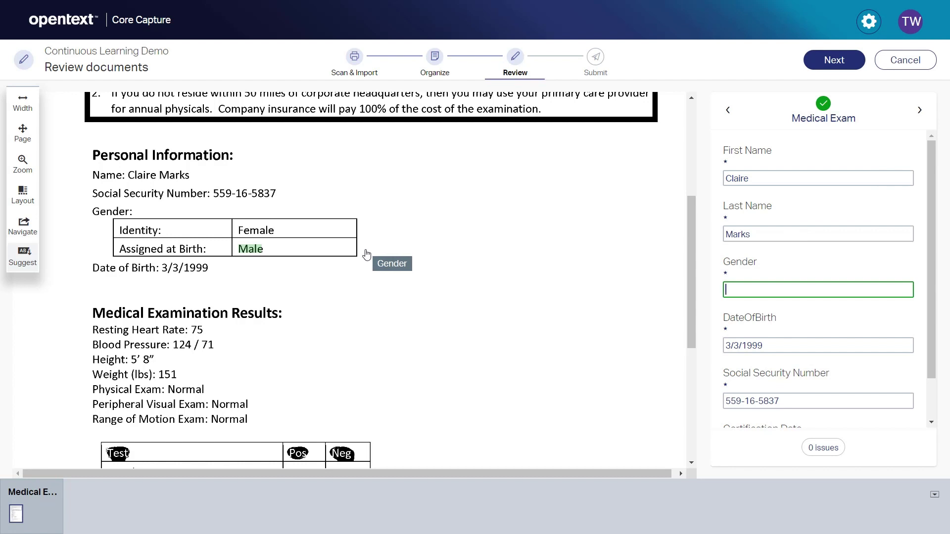
{"action": "left_click", "coordinate": [266, 234]}
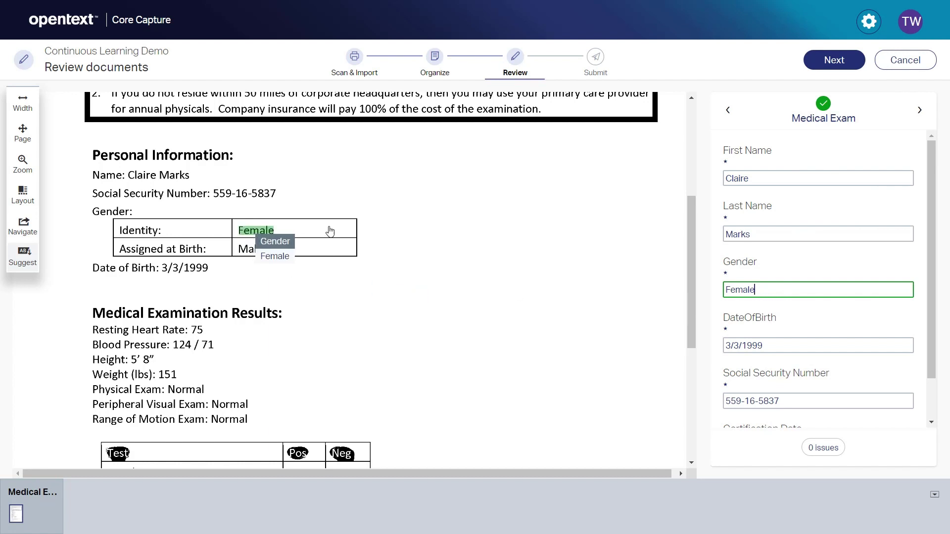
Step: Submit the reviewed first batch and start a new batch
{"action": "left_click", "coordinate": [819, 67]}
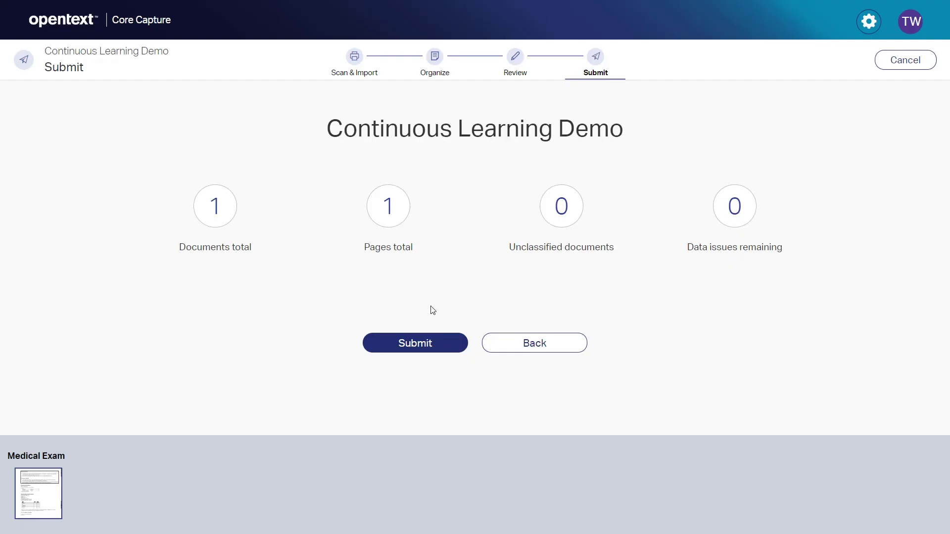
{"action": "left_click", "coordinate": [388, 345]}
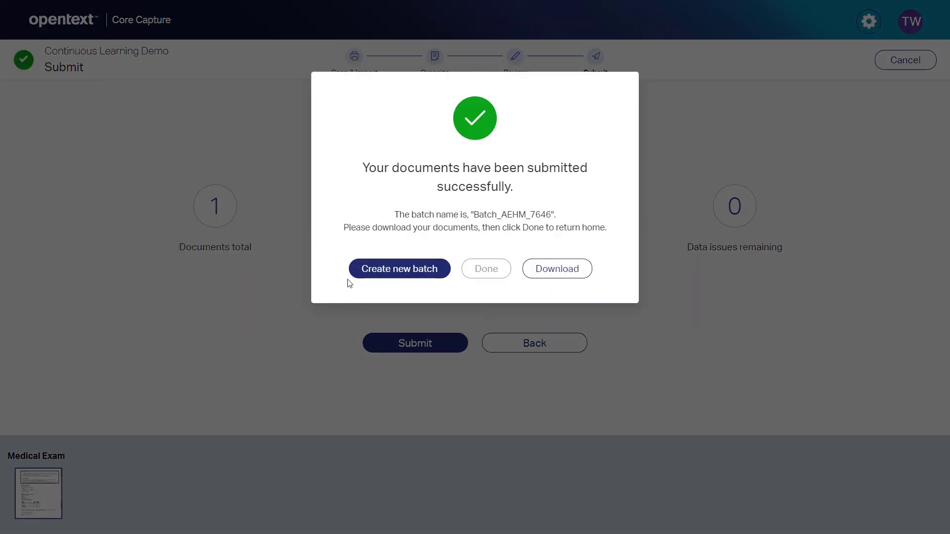
{"action": "left_click", "coordinate": [352, 277]}
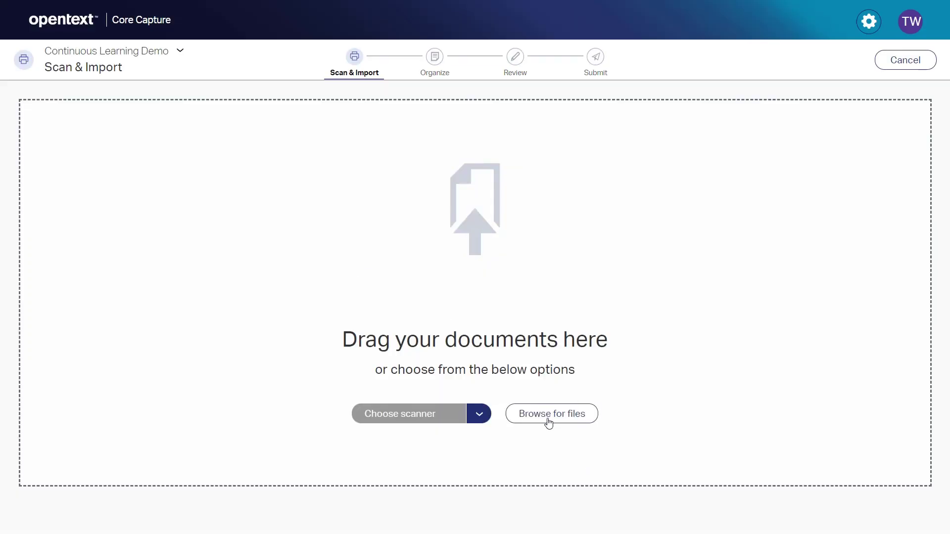
Step: Import the Medical Exam 2 file and continue it to the Organize step
{"action": "left_click", "coordinate": [548, 421]}
{"action": "left_click", "coordinate": [324, 103]}
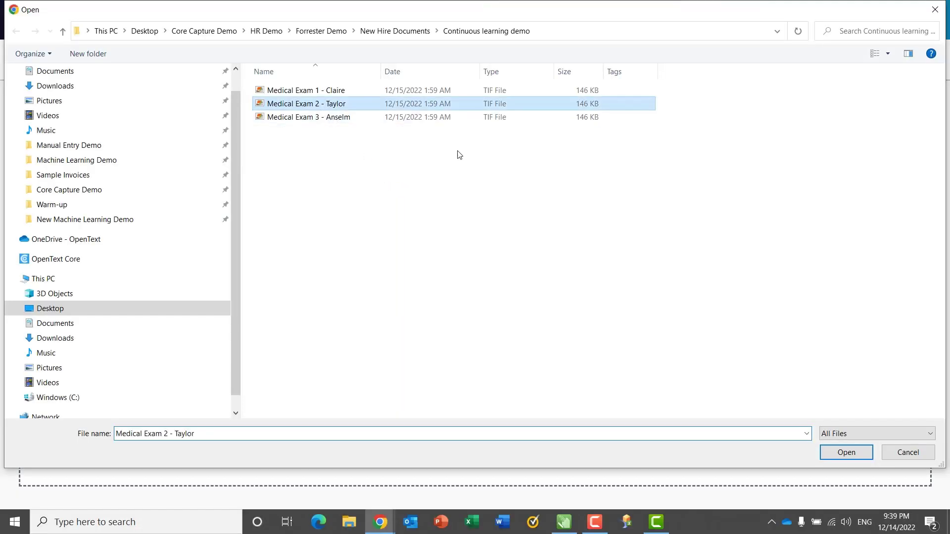
{"action": "left_click", "coordinate": [846, 453]}
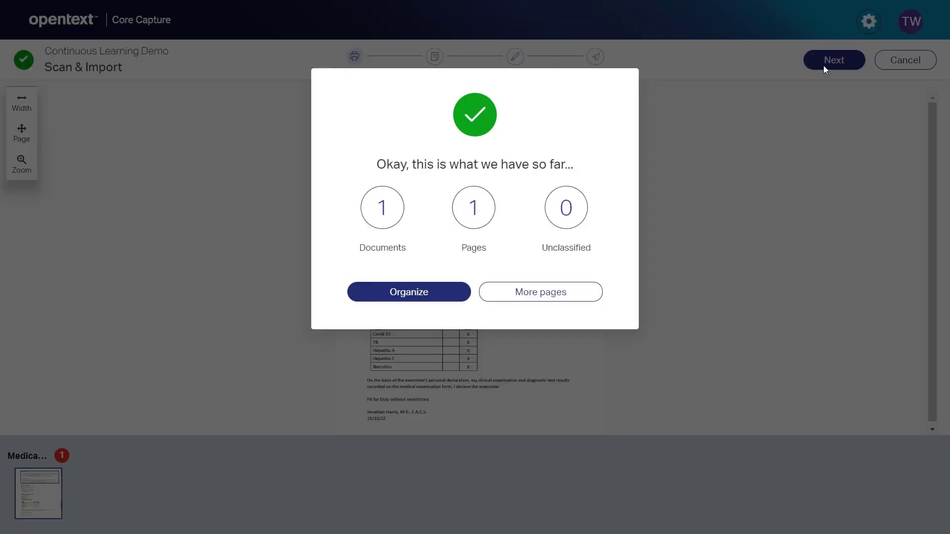
{"action": "left_click", "coordinate": [447, 295]}
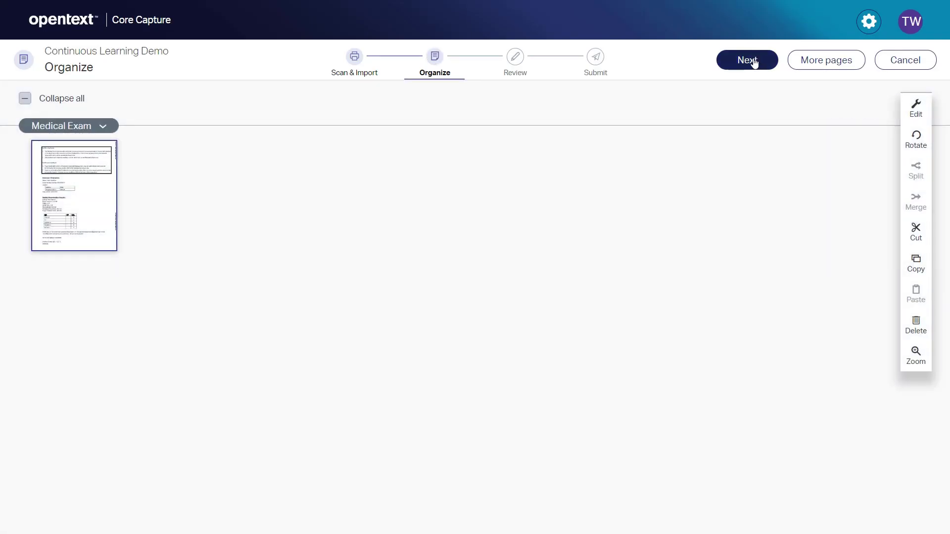
Step: Fill Medical Exam 2's missing Gender with Male from the Identity row, not Assigned at Birth
{"action": "left_click", "coordinate": [755, 59]}
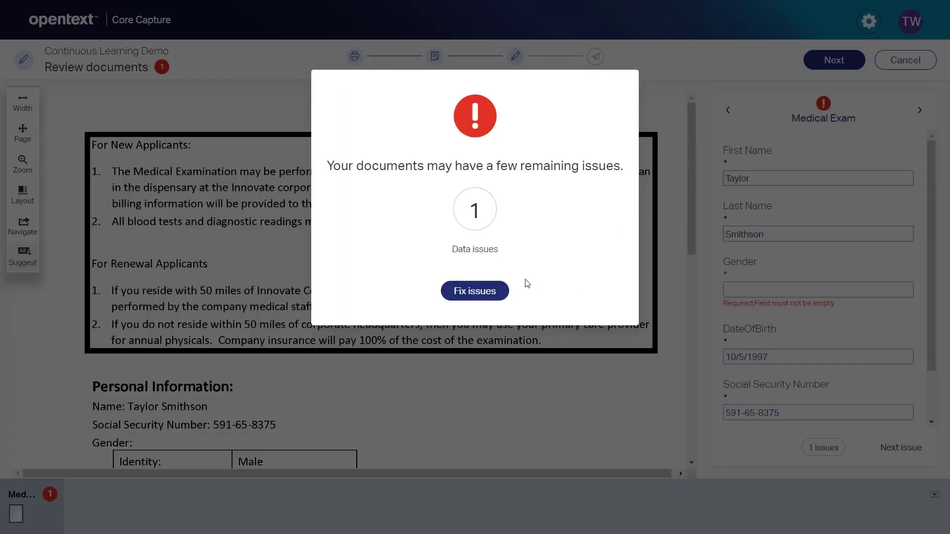
{"action": "left_click", "coordinate": [478, 292]}
{"action": "scroll", "coordinate": [494, 336], "scroll_direction": "down", "scroll_amount": 3}
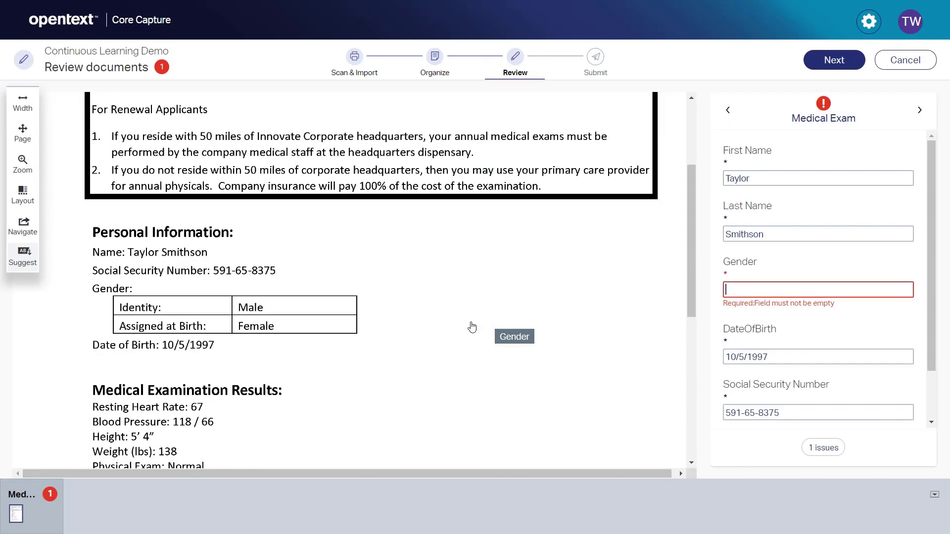
{"action": "left_click", "coordinate": [267, 327]}
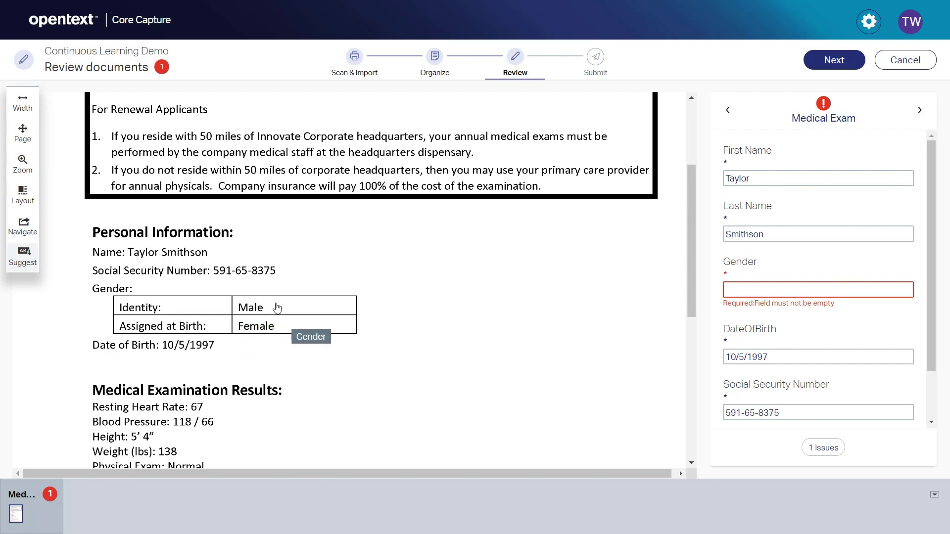
{"action": "left_click", "coordinate": [753, 289]}
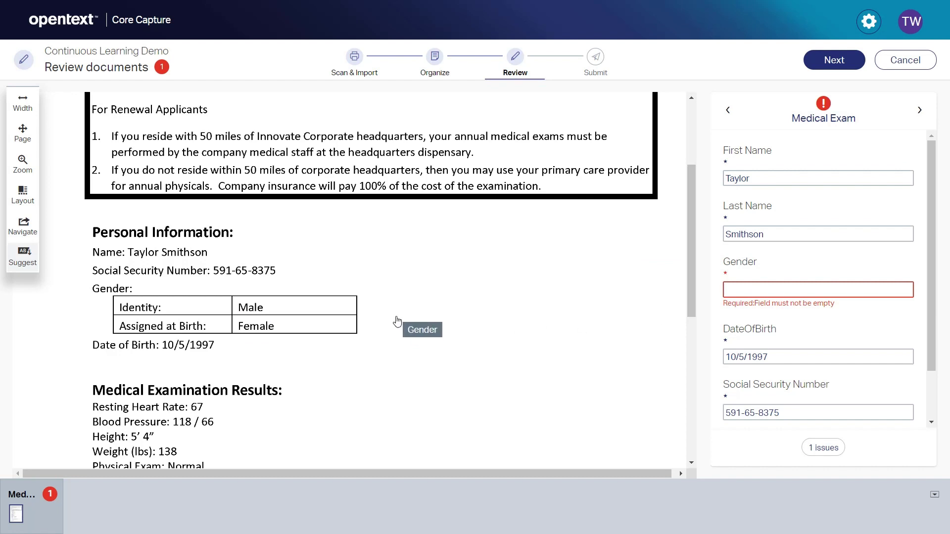
{"action": "left_click", "coordinate": [248, 310]}
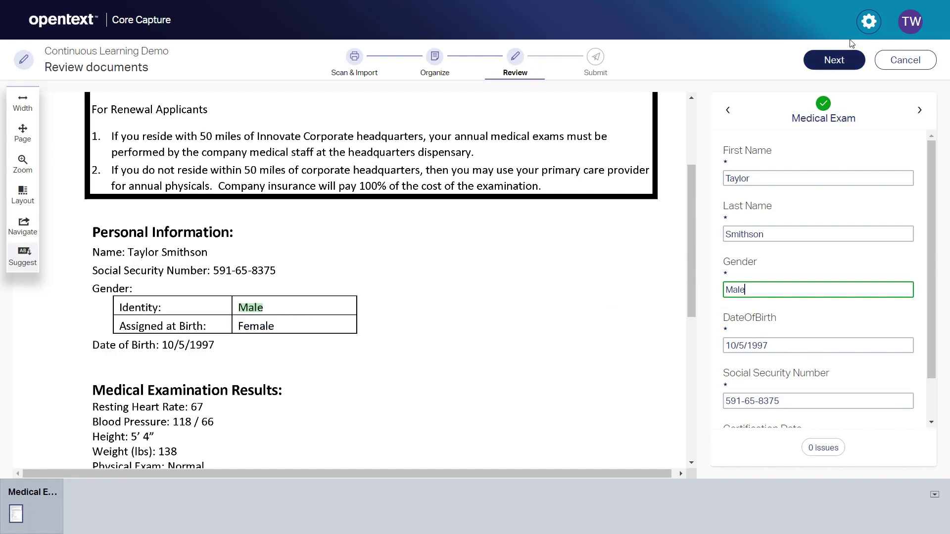
Step: Submit the second batch and start another new batch
{"action": "left_click", "coordinate": [834, 60]}
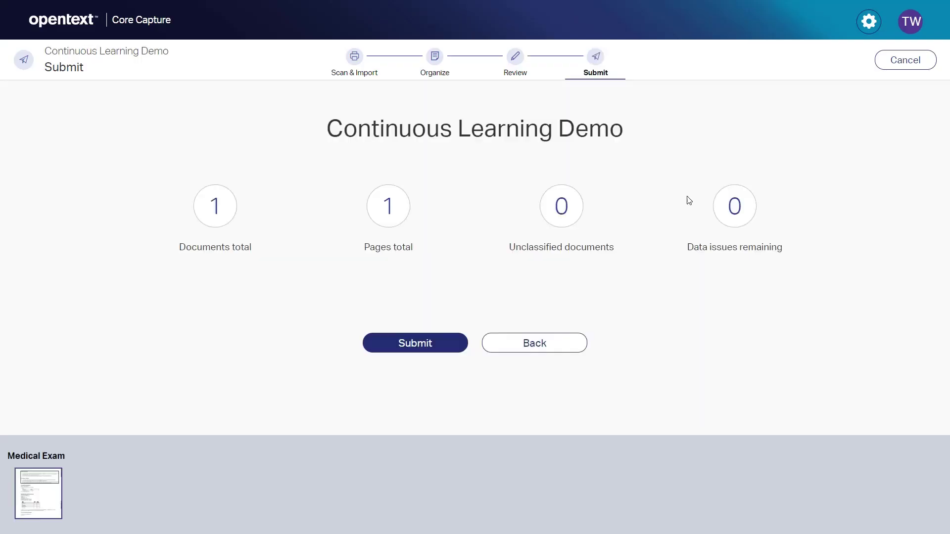
{"action": "left_click", "coordinate": [428, 349]}
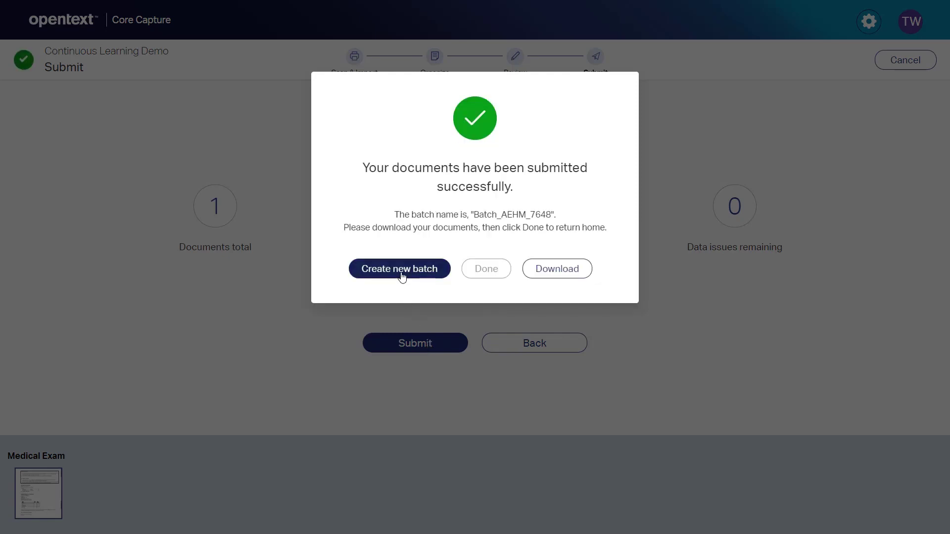
{"action": "left_click", "coordinate": [401, 270]}
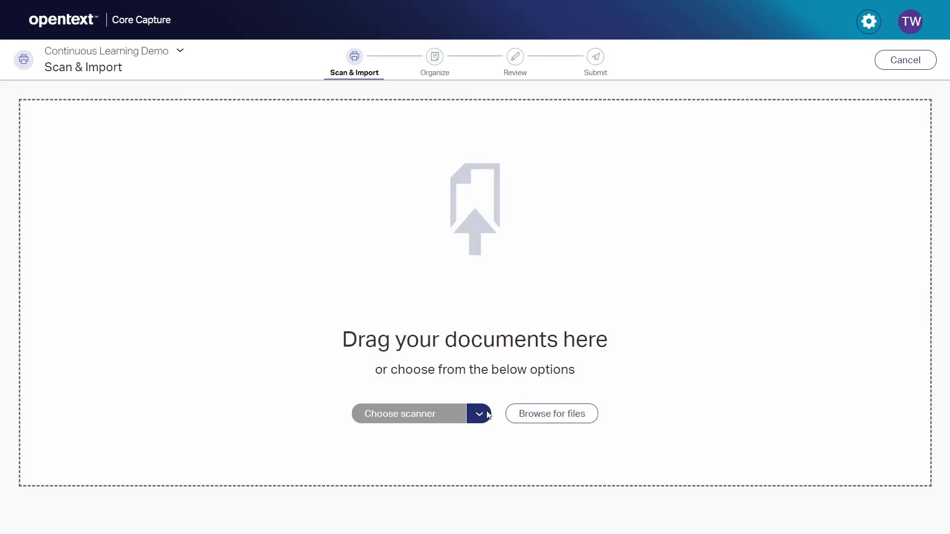
Step: Import the Medical Exam 3 file into the new batch
{"action": "left_click", "coordinate": [539, 414]}
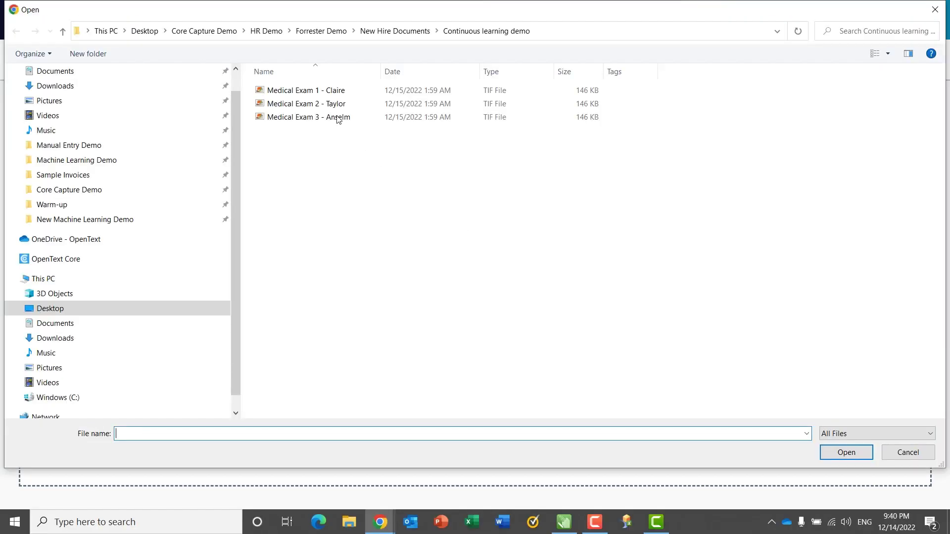
{"action": "left_click", "coordinate": [328, 121]}
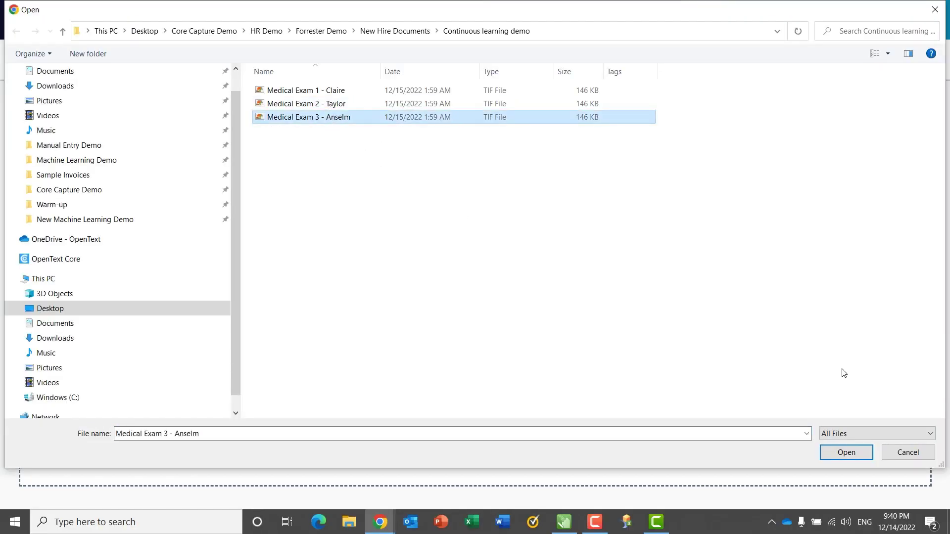
{"action": "left_click", "coordinate": [845, 452]}
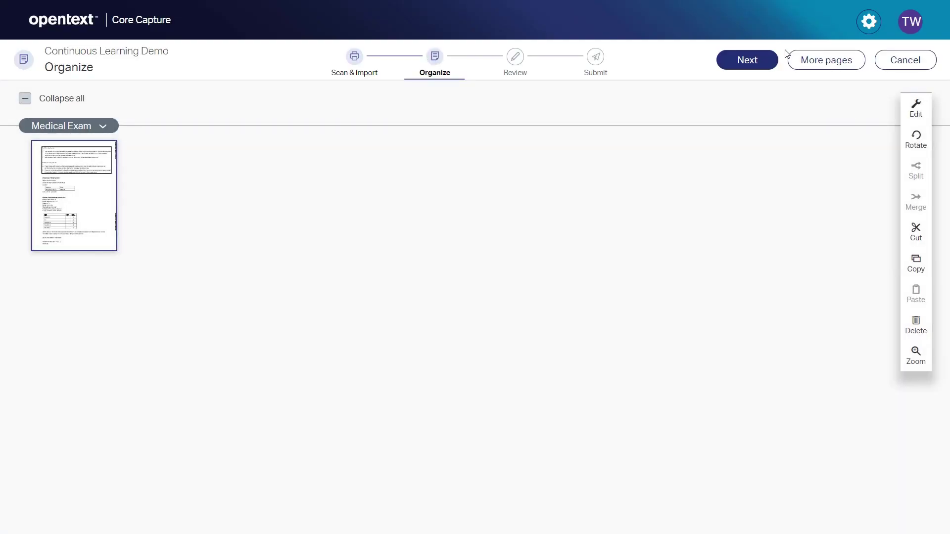
Step: Bring Medical Exam 3 into review and confirm Gender was auto-extracted as Male
{"action": "left_click", "coordinate": [754, 54]}
{"action": "left_click", "coordinate": [498, 239]}
{"action": "left_click", "coordinate": [791, 291]}
{"action": "scroll", "coordinate": [450, 368], "scroll_direction": "down", "scroll_amount": 8}
{"action": "scroll", "coordinate": [445, 358], "scroll_direction": "up", "scroll_amount": 1}
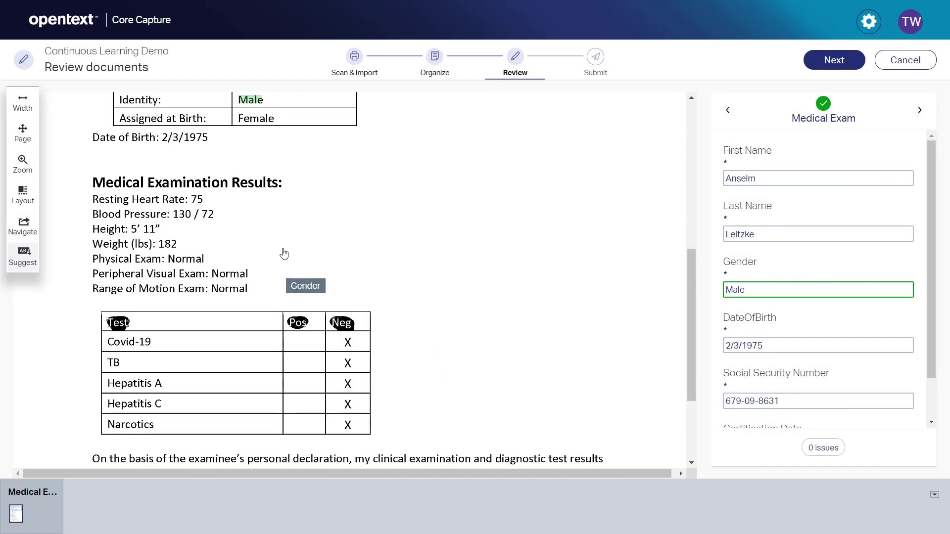
{"action": "scroll", "coordinate": [268, 252], "scroll_direction": "up", "scroll_amount": 4}
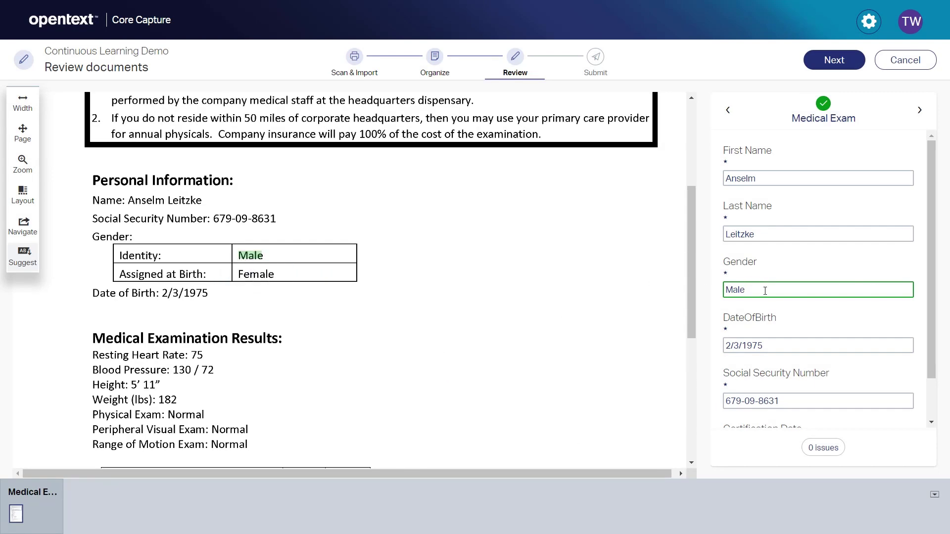